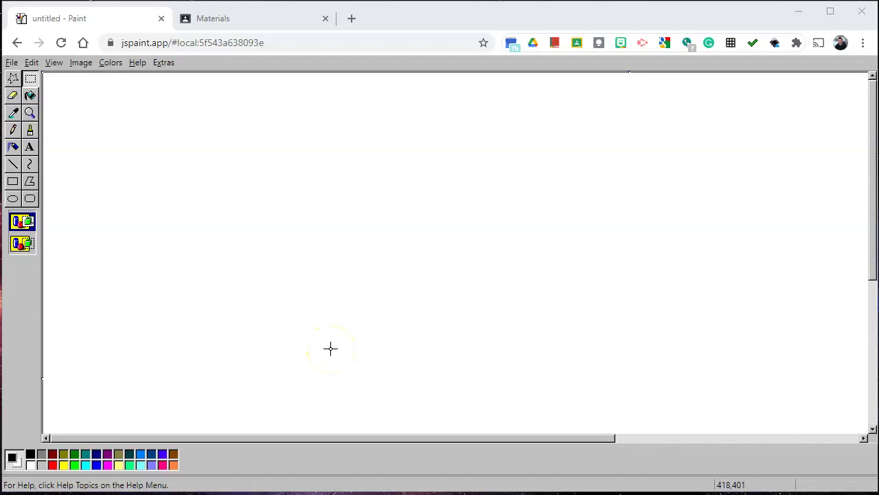
Filter Classroom's Materials page to the Materials topic and scroll down to the JS Paint Link post.
click(224, 21)
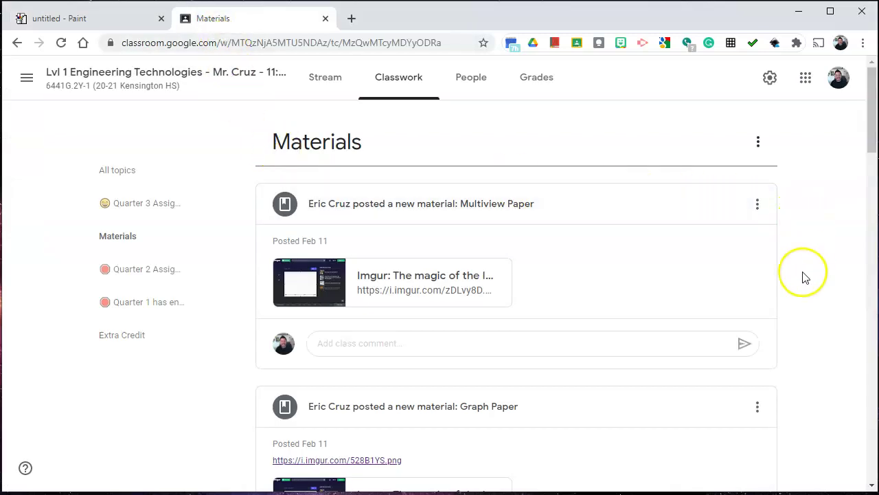
click(124, 242)
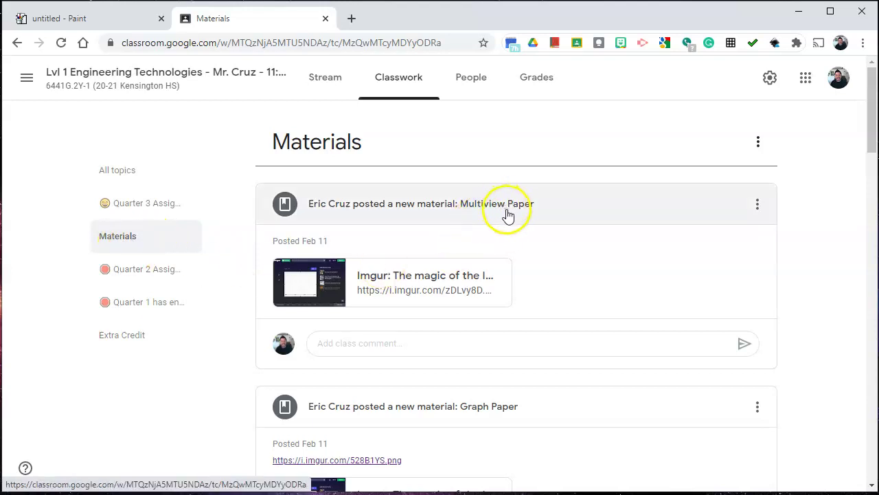
scroll(516, 172, down, 4)
scroll(570, 220, down, 3)
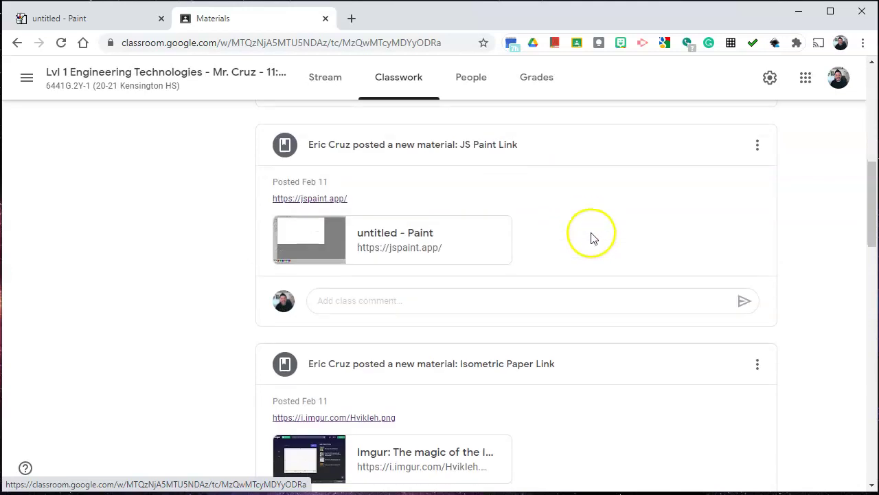
scroll(574, 151, down, 3)
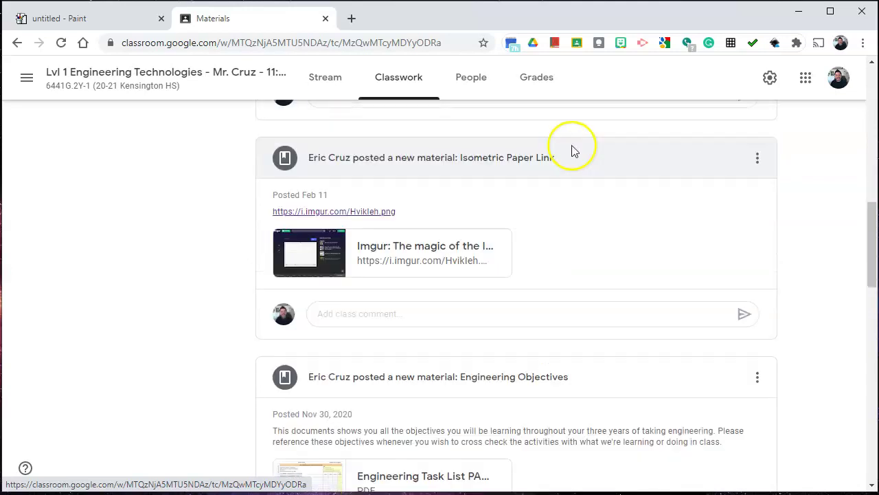
scroll(583, 216, down, 6)
scroll(605, 279, up, 2)
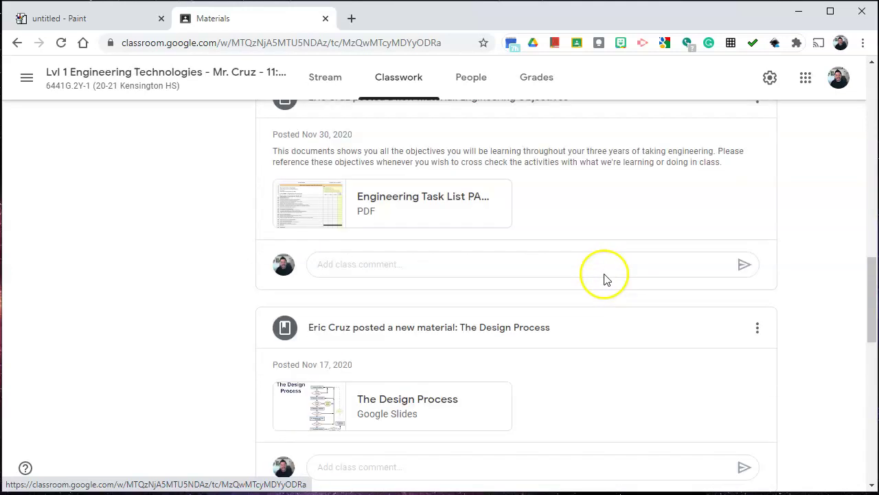
scroll(605, 278, up, 10)
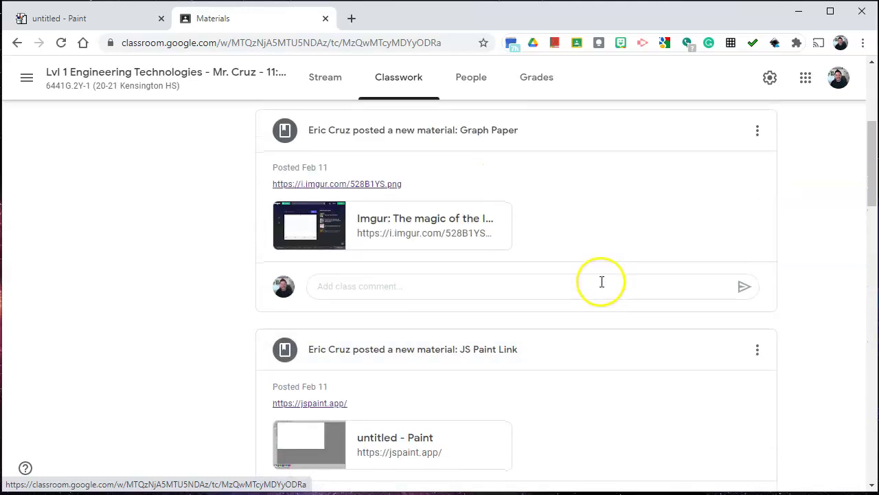
scroll(601, 282, down, 2)
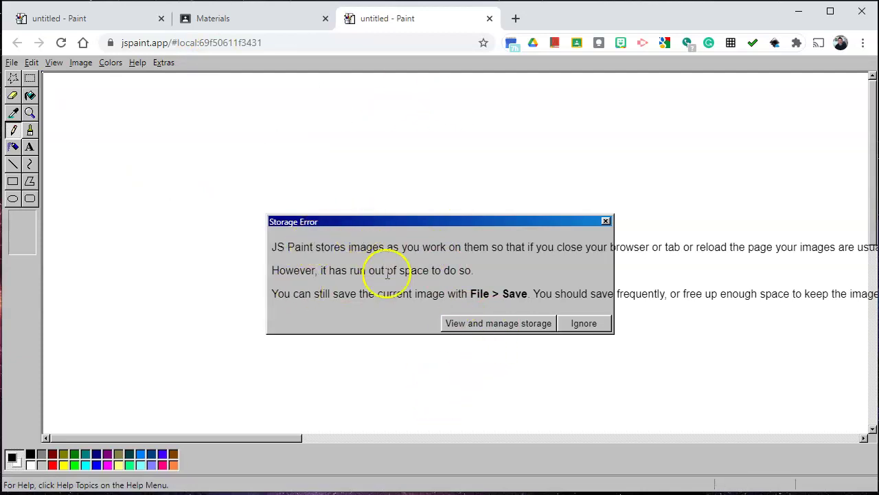
Ignore the JS Paint Storage Error notice and go back to the Classroom Materials page.
click(592, 323)
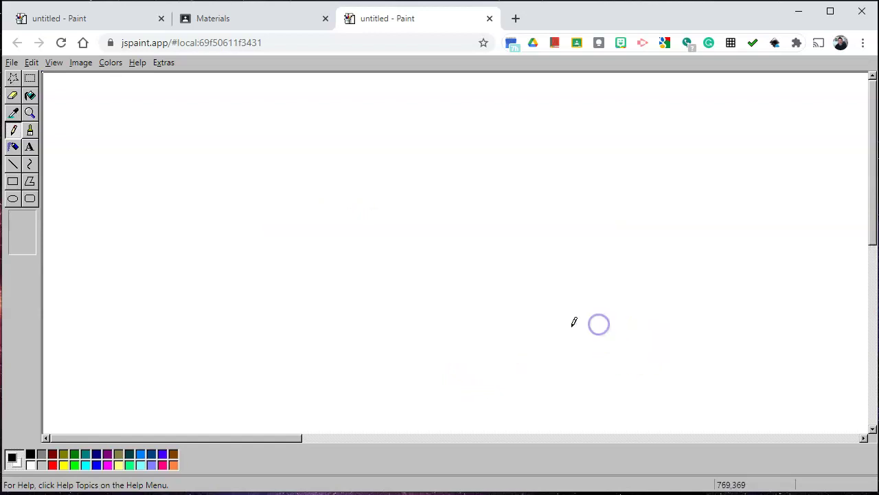
click(273, 24)
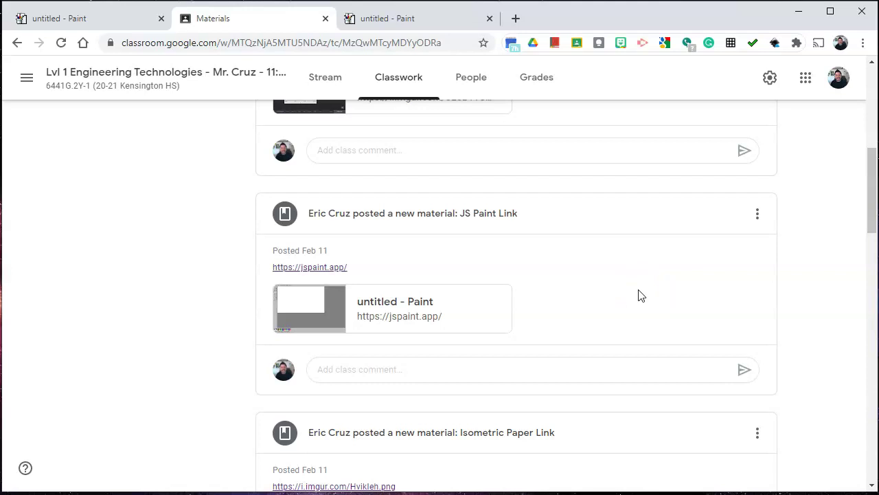
Open the Classwork list and expand Isometric Drawing Practice #1 to read its step-by-step directions.
scroll(625, 297, up, 1)
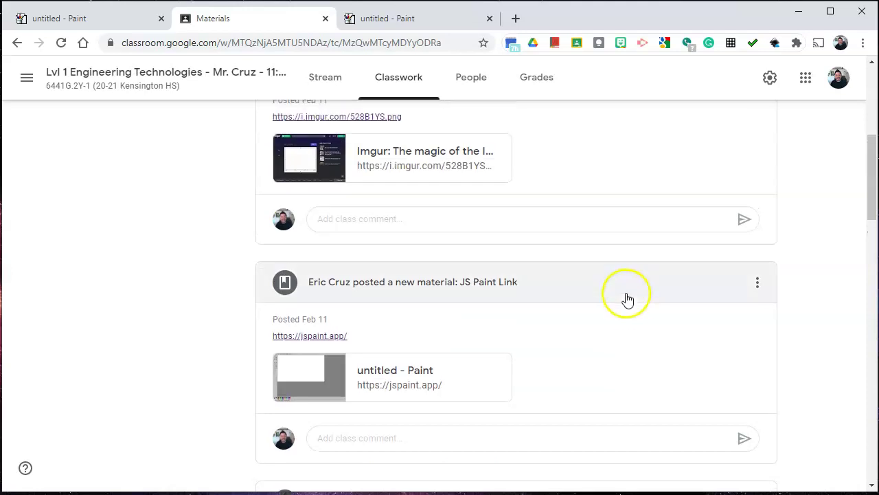
click(416, 79)
scroll(487, 196, down, 2)
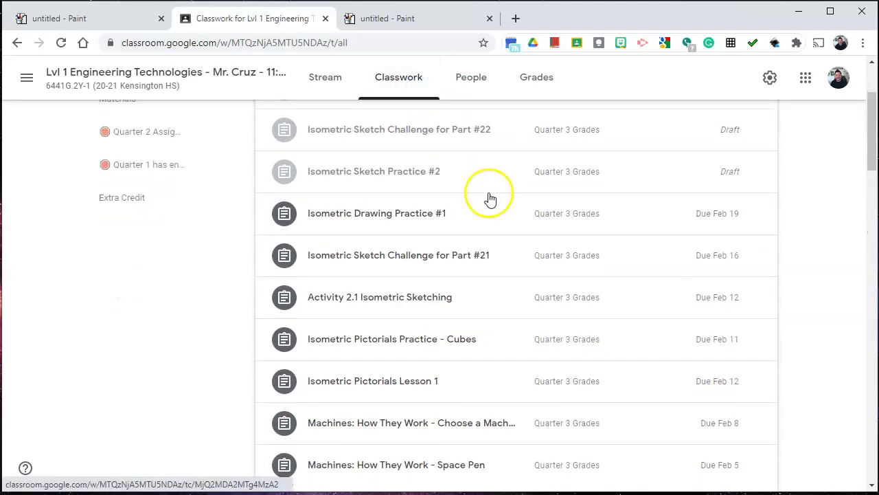
click(398, 263)
click(398, 226)
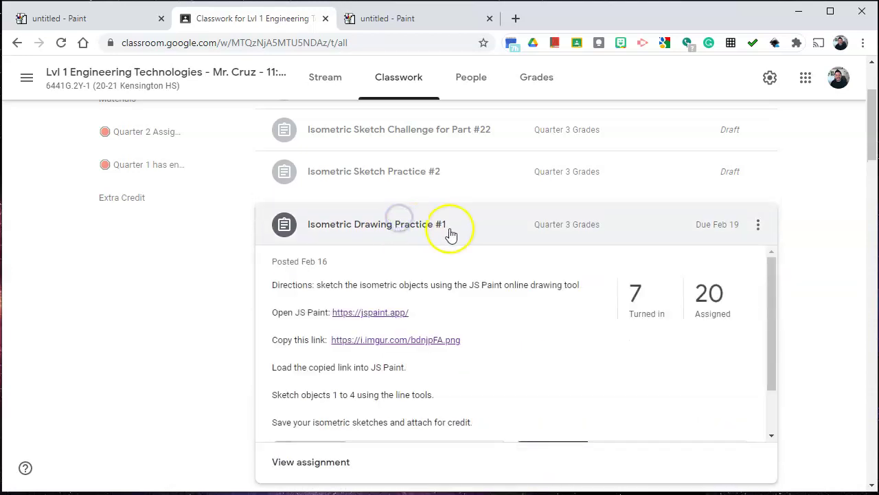
scroll(446, 231, down, 1)
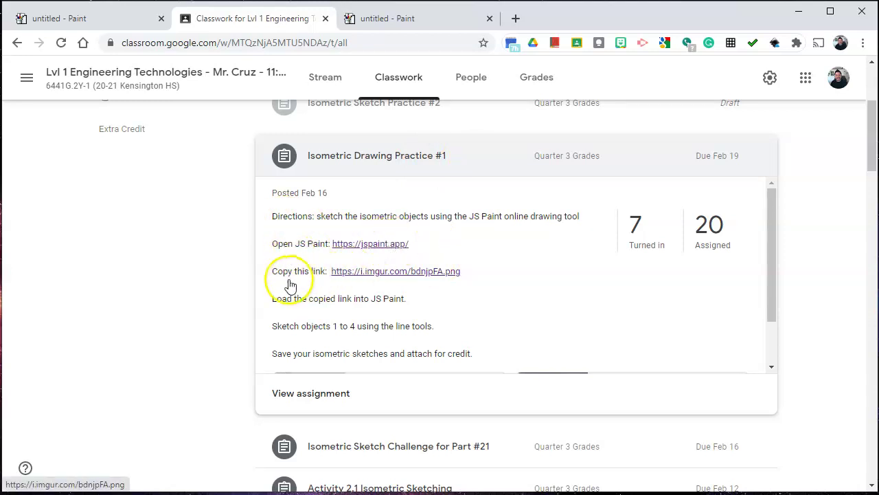
Copy the imgur worksheet link from Isometric Drawing Practice #1's instructions, then return to JS Paint.
click(311, 392)
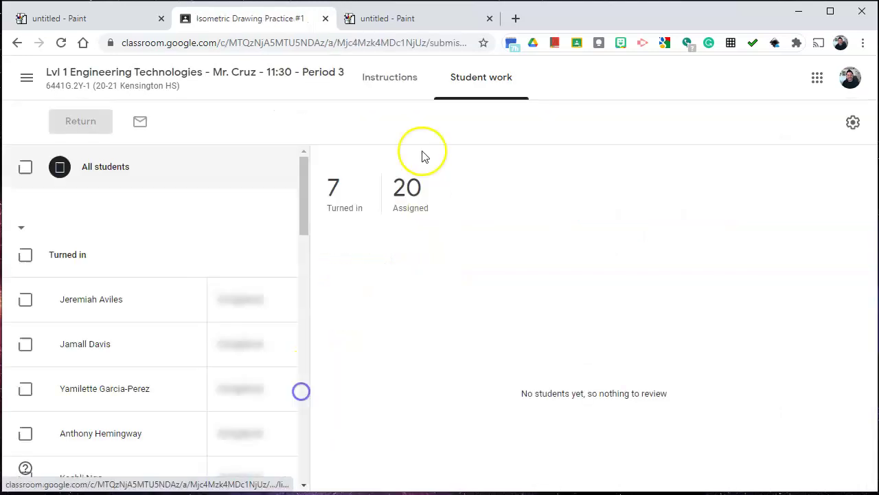
click(399, 76)
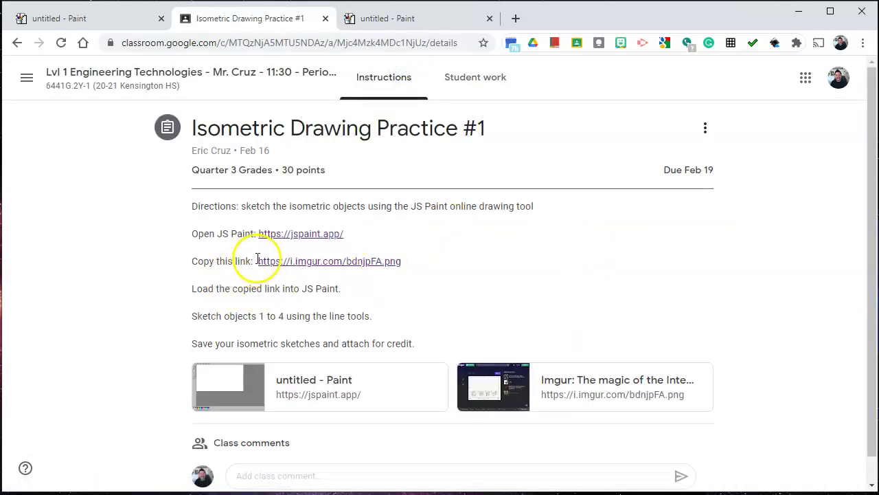
drag(257, 261, 412, 268)
right_click(375, 272)
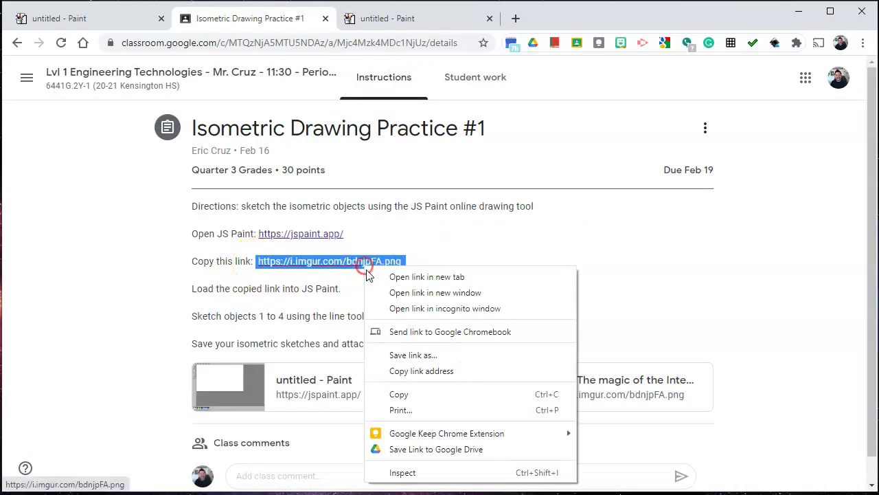
click(397, 371)
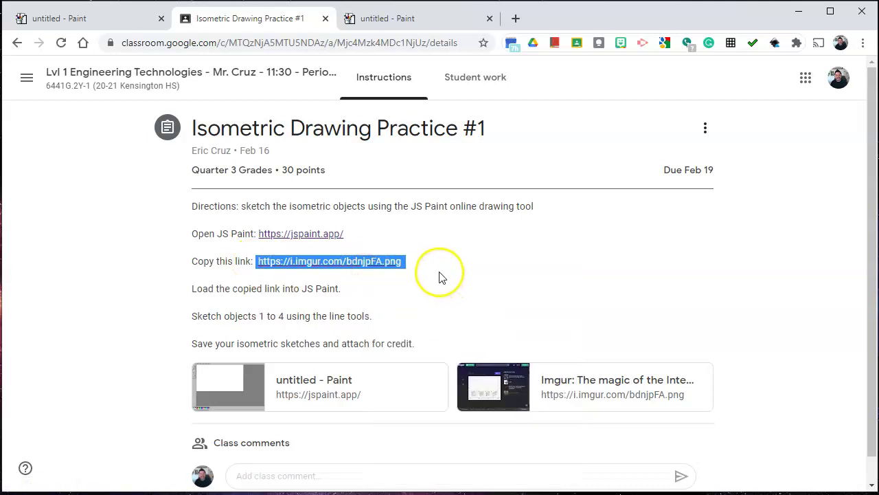
click(429, 261)
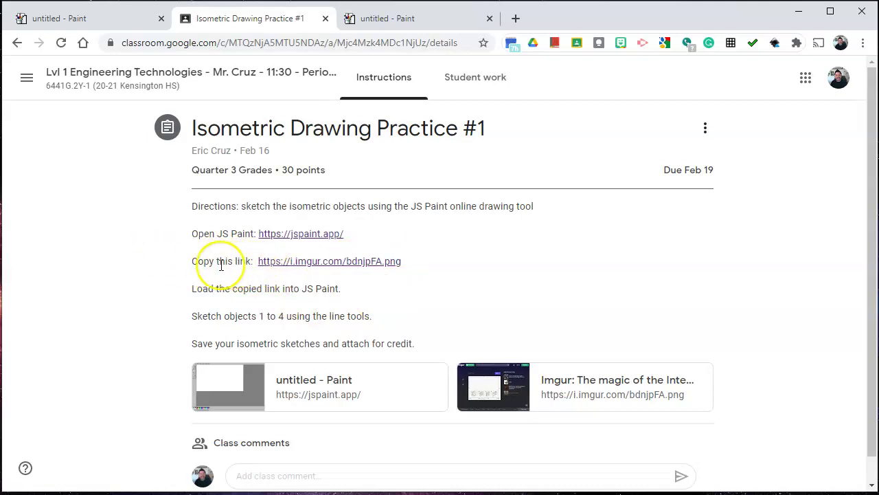
click(375, 21)
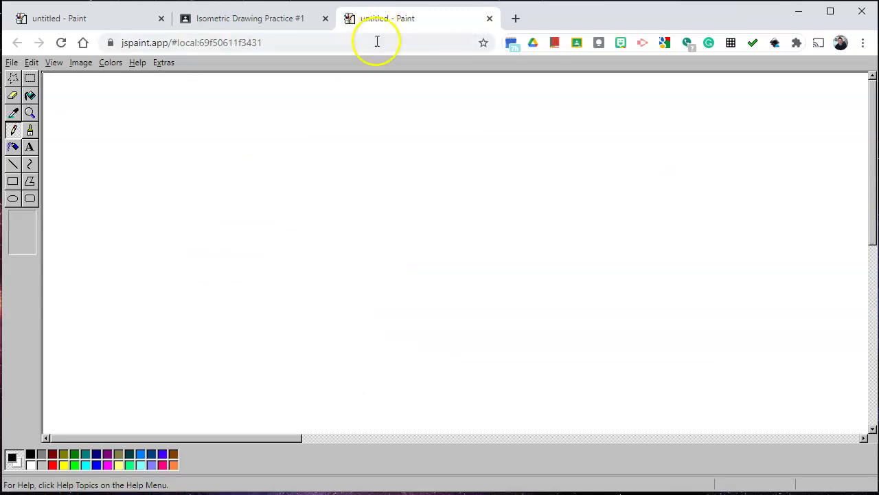
Load the isometric worksheet into JS Paint from the copied imgur URL.
click(12, 63)
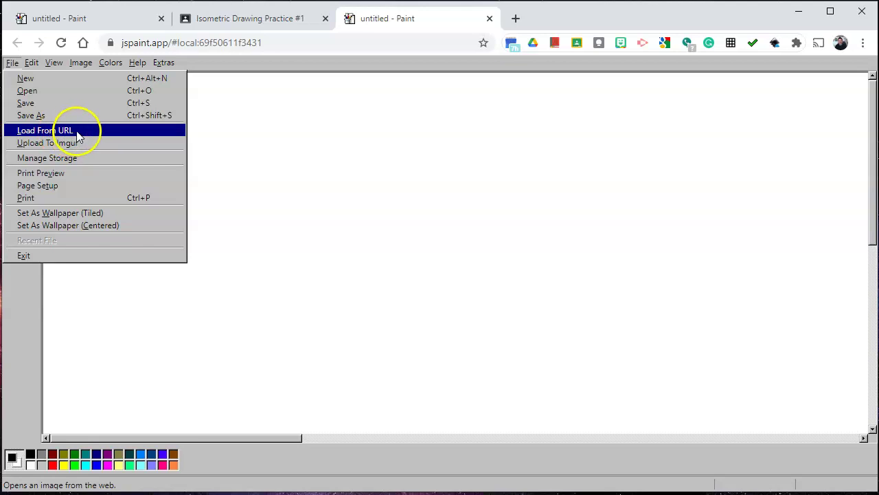
click(58, 135)
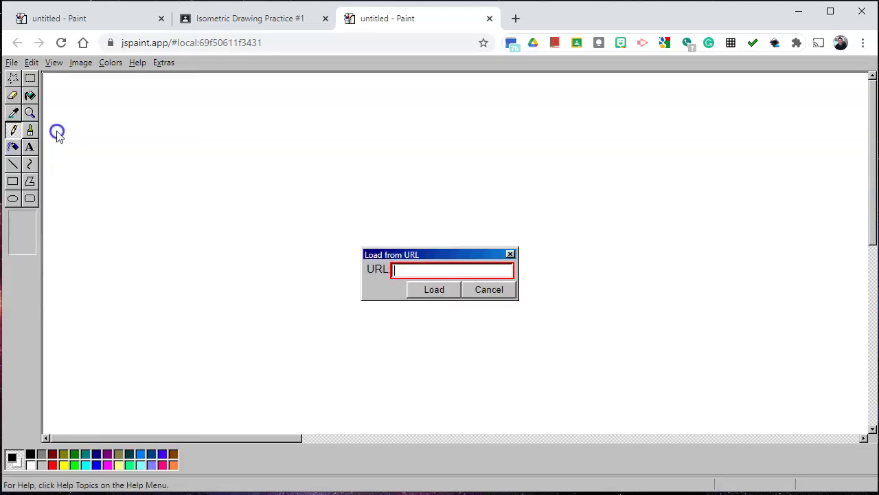
right_click(405, 270)
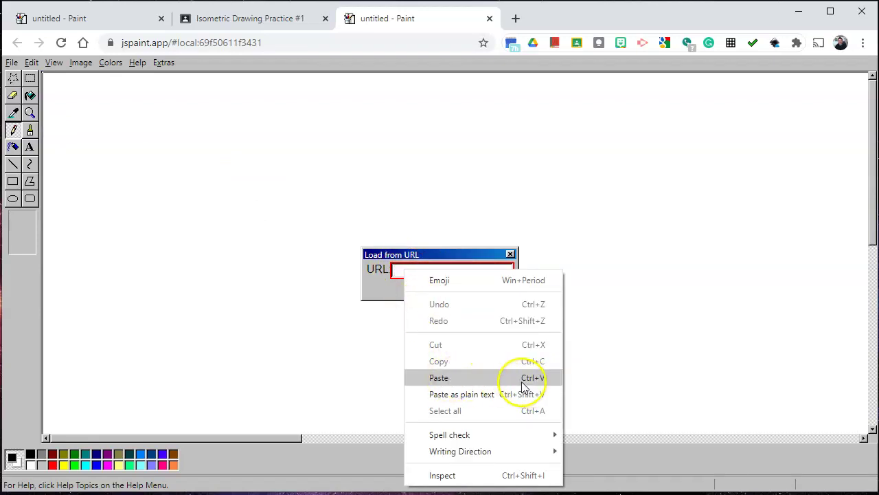
click(495, 383)
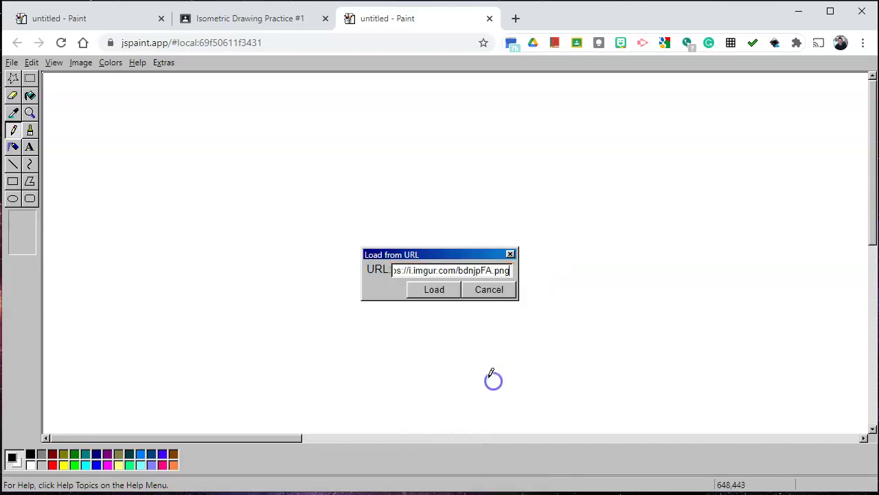
click(436, 292)
Scroll through the loaded worksheet to review its grid and four practice shapes.
scroll(492, 280, down, 5)
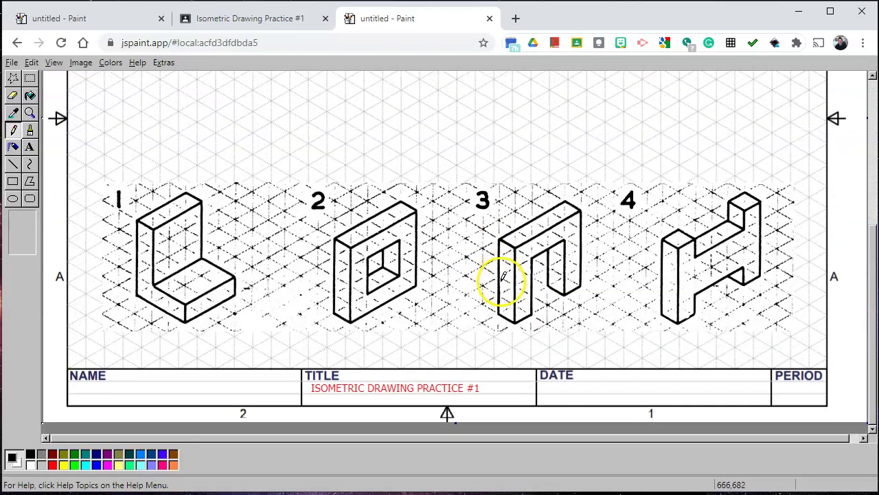
scroll(501, 281, up, 5)
scroll(514, 284, down, 5)
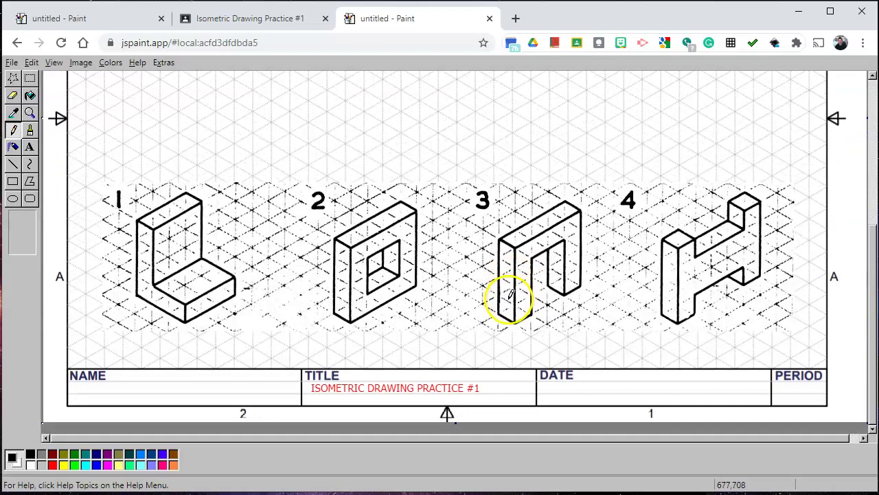
scroll(509, 296, up, 5)
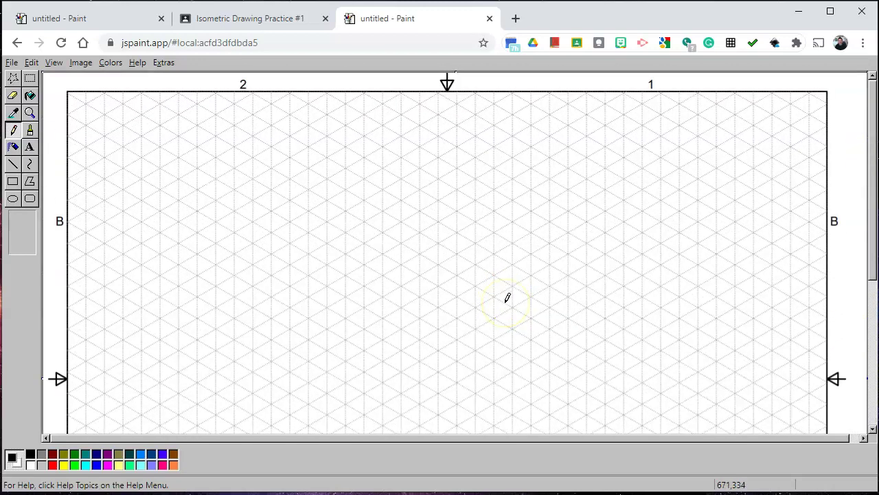
scroll(507, 297, down, 5)
scroll(507, 299, up, 5)
scroll(507, 299, down, 5)
scroll(507, 299, up, 5)
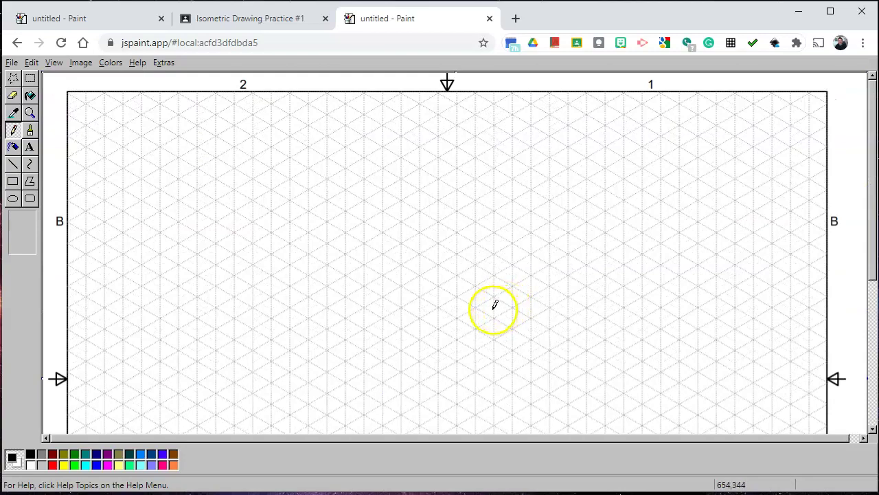
scroll(494, 306, down, 5)
scroll(492, 309, up, 5)
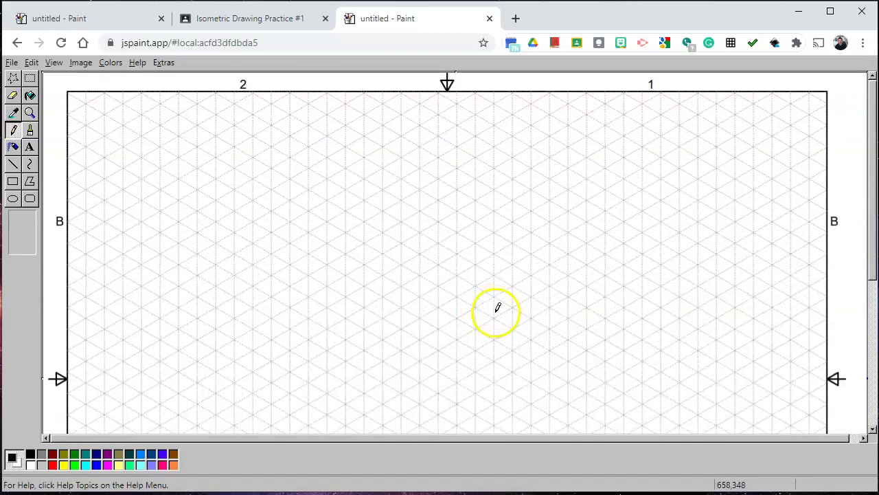
scroll(426, 333, down, 5)
scroll(406, 346, up, 5)
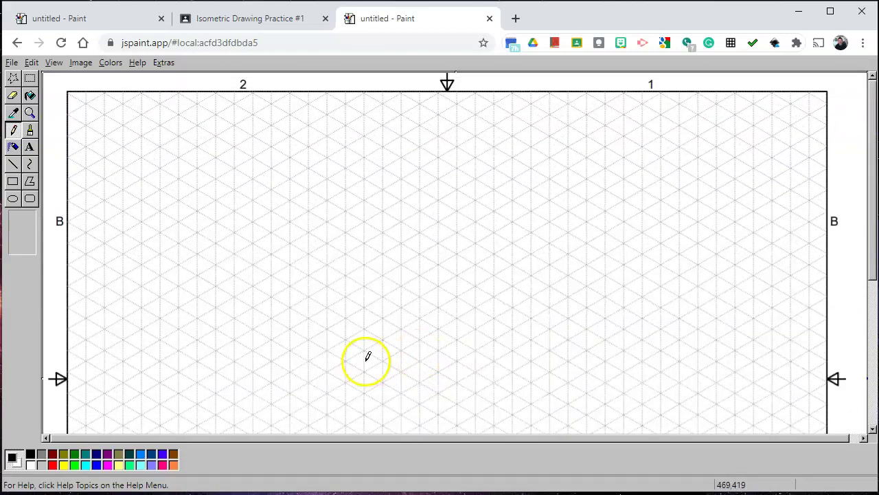
Set the Text tool to a transparent background, check the title block, and switch to the Line tool.
click(30, 148)
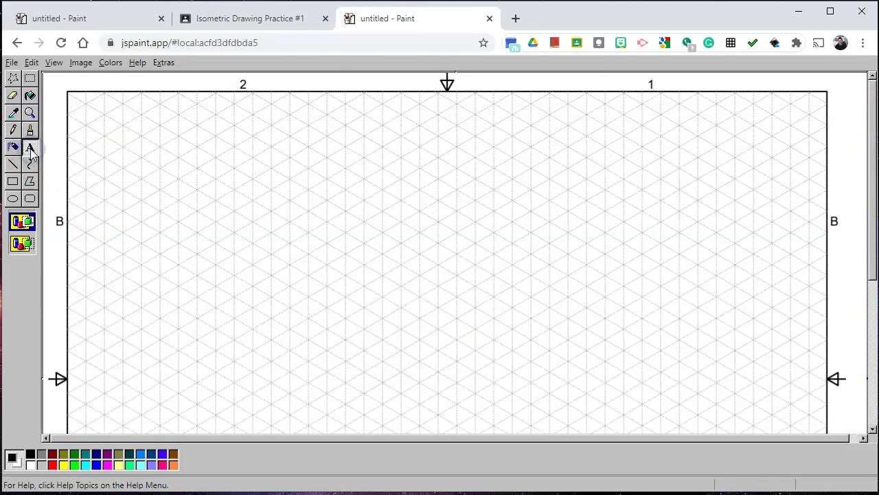
click(31, 248)
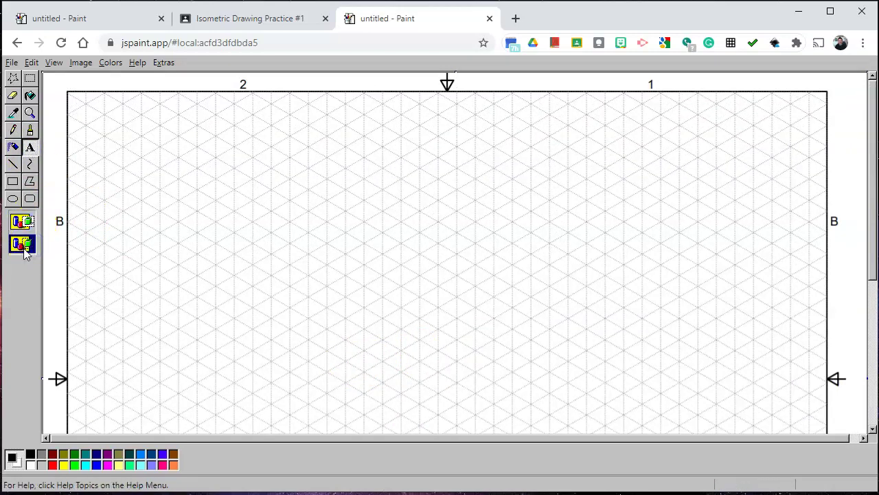
scroll(181, 233, down, 5)
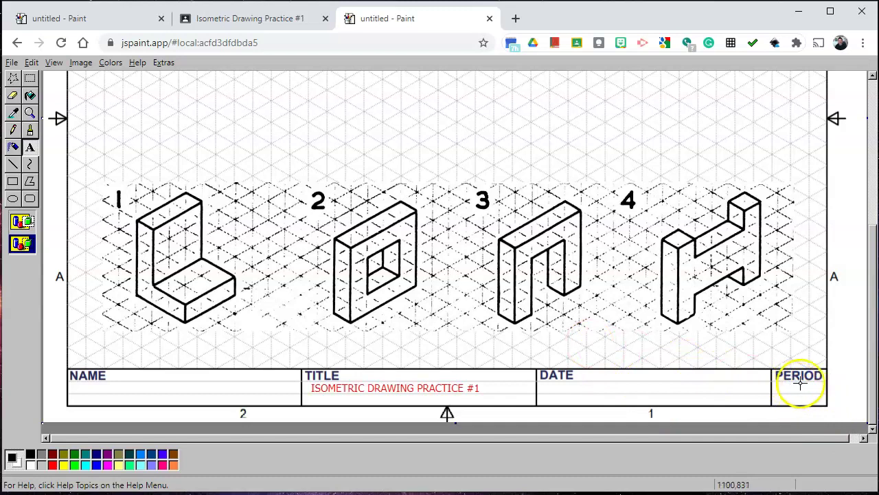
scroll(772, 387, up, 10)
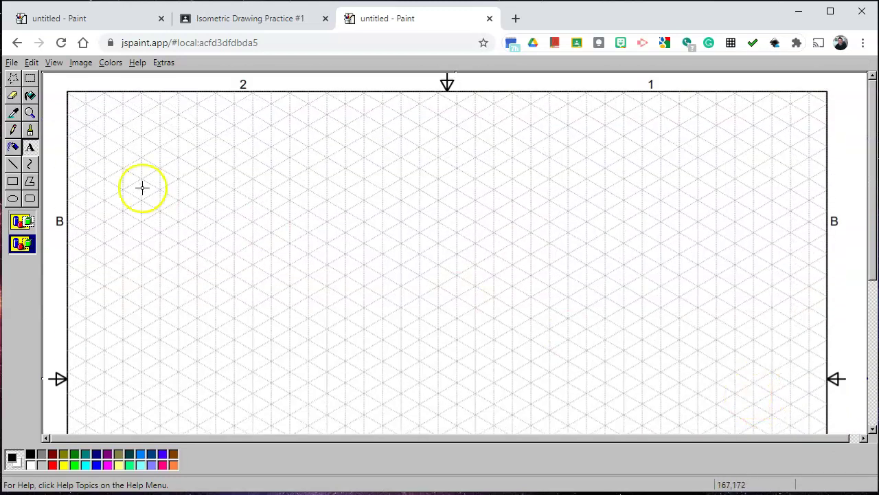
click(12, 164)
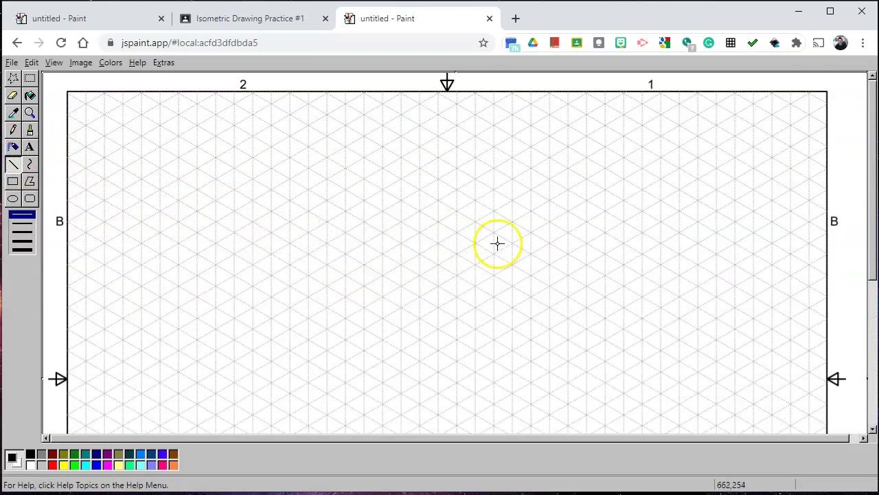
Using the second line width, draw a diagonal test line and the cube's first edge near top-left.
click(23, 232)
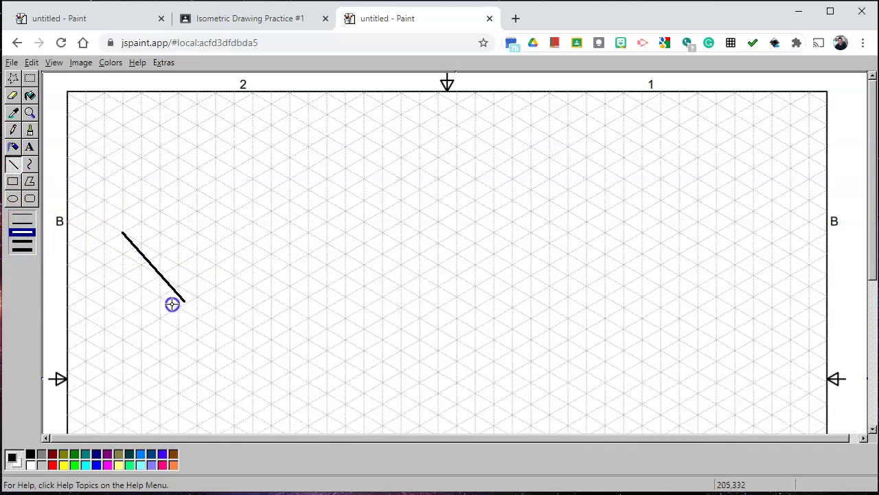
drag(172, 304, 128, 256)
drag(183, 325, 198, 277)
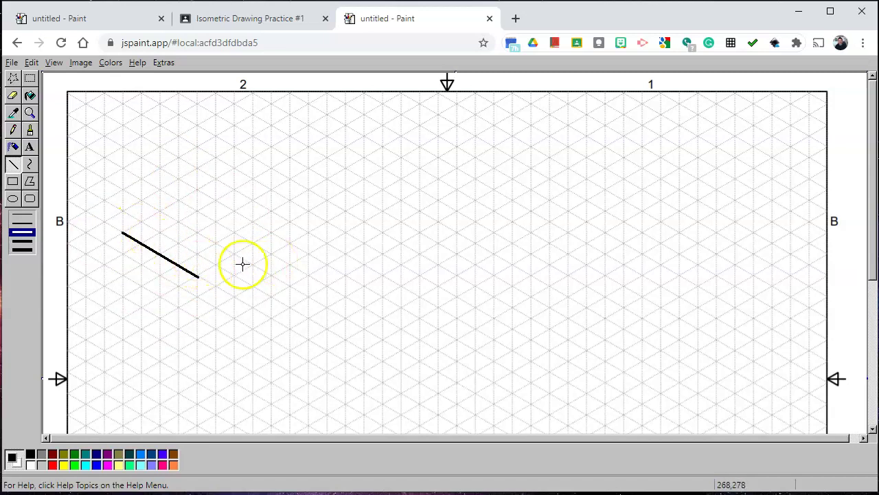
scroll(241, 263, down, 4)
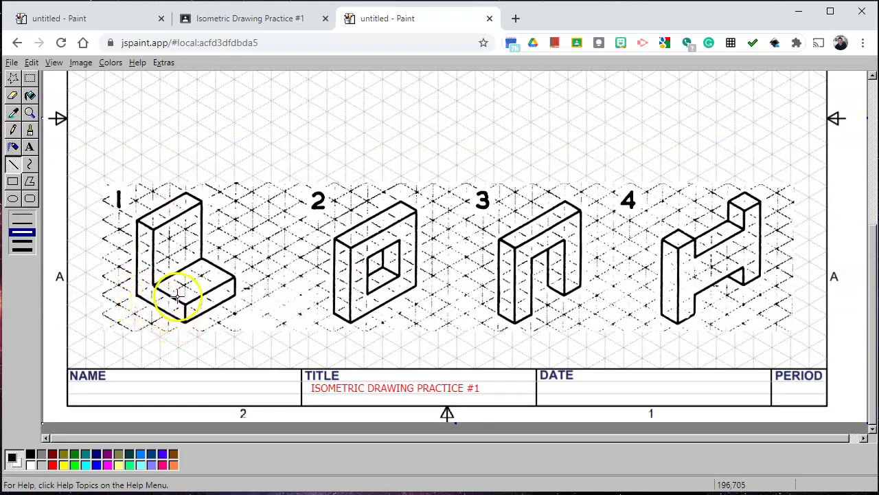
scroll(157, 238, up, 4)
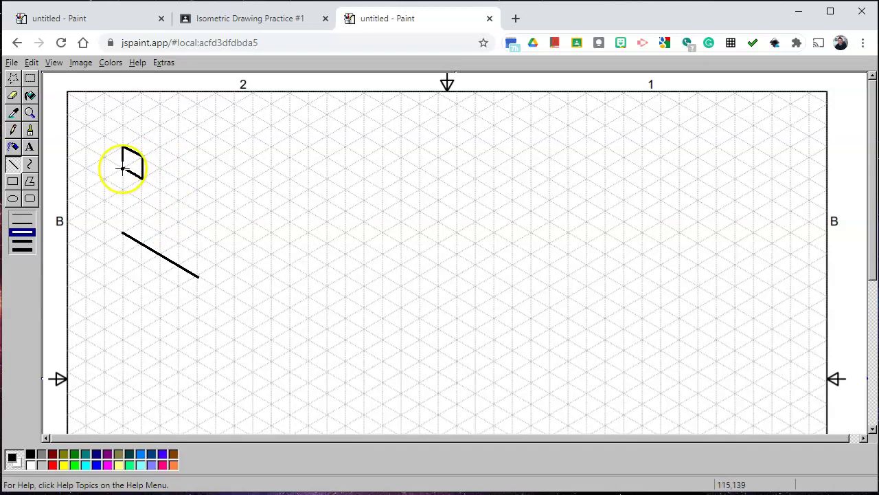
drag(122, 169, 124, 145)
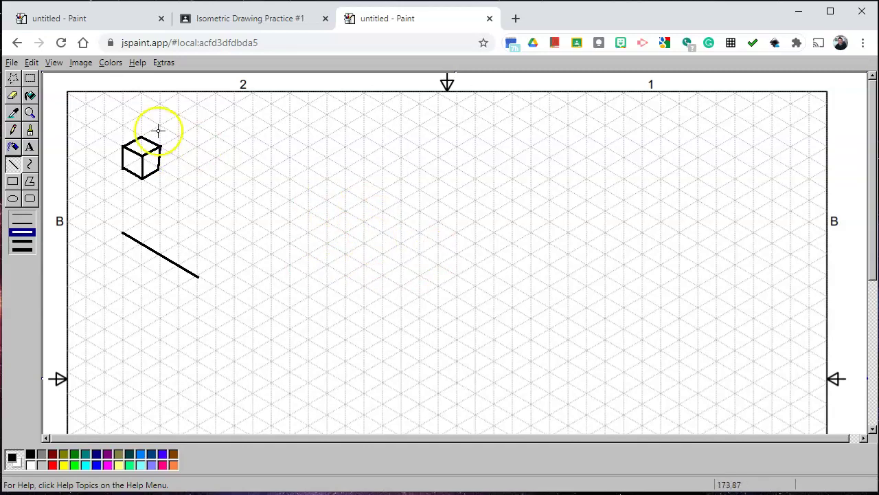
scroll(328, 202, down, 4)
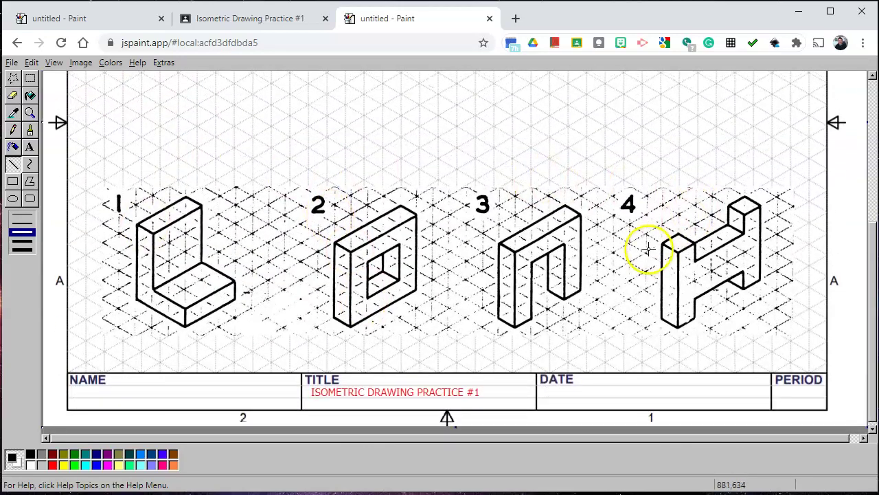
scroll(648, 250, up, 5)
click(31, 63)
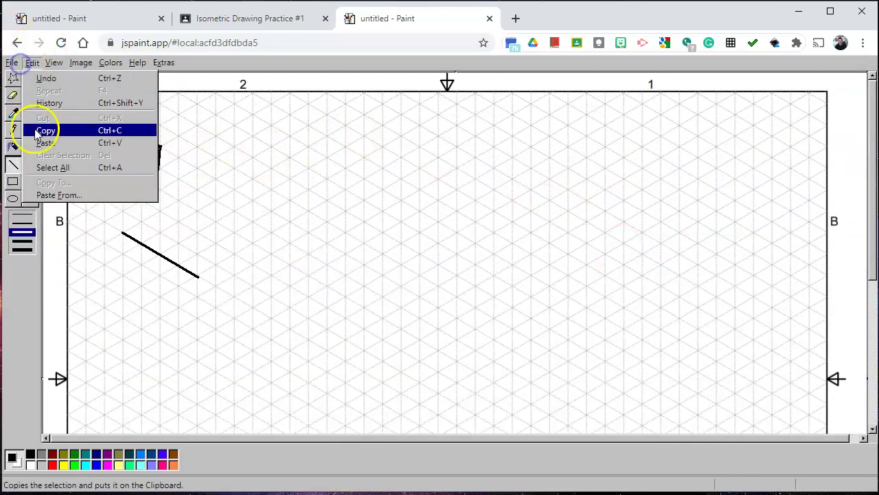
click(12, 63)
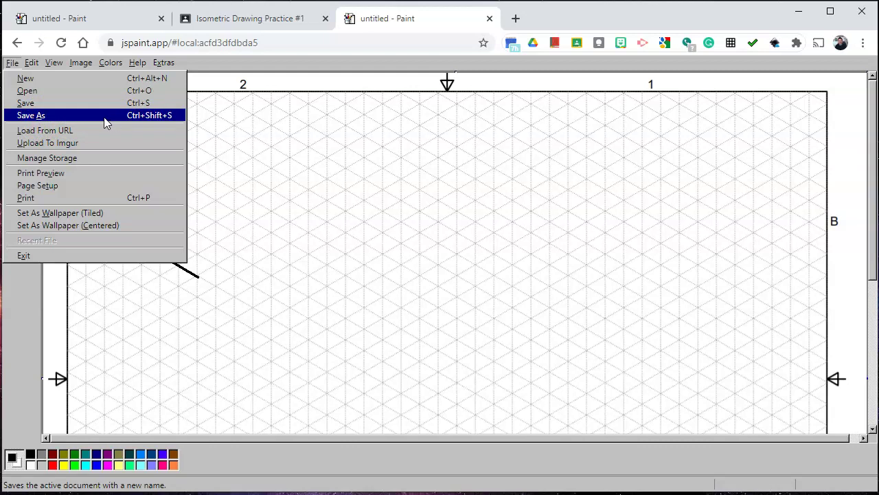
click(75, 145)
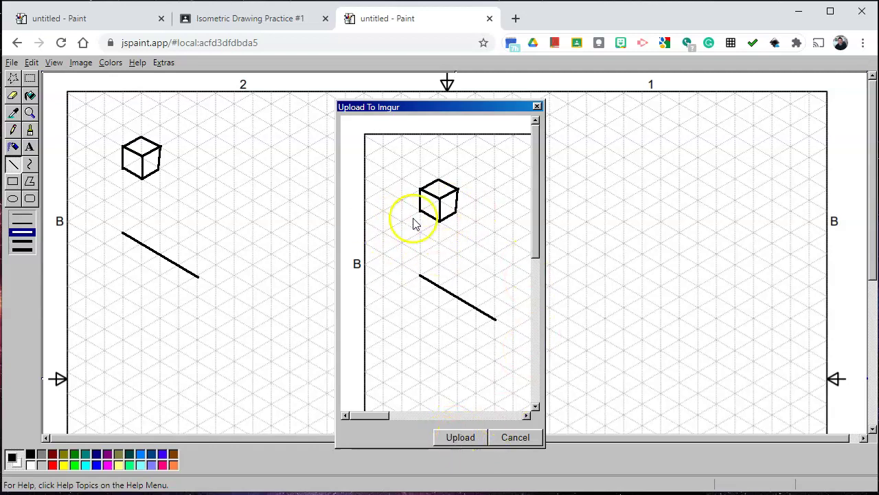
Cancel the Imgur upload and zoom the worksheet to fit the window.
click(511, 438)
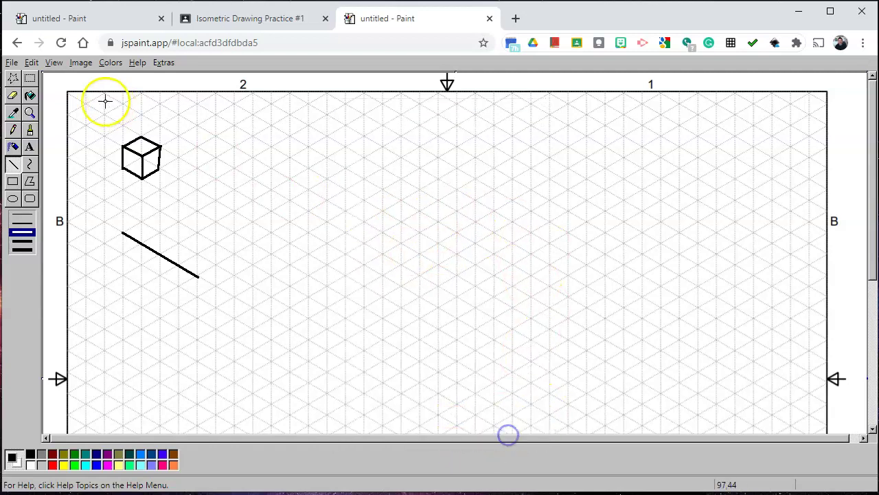
click(14, 62)
click(15, 62)
click(14, 62)
mouse_move(54, 64)
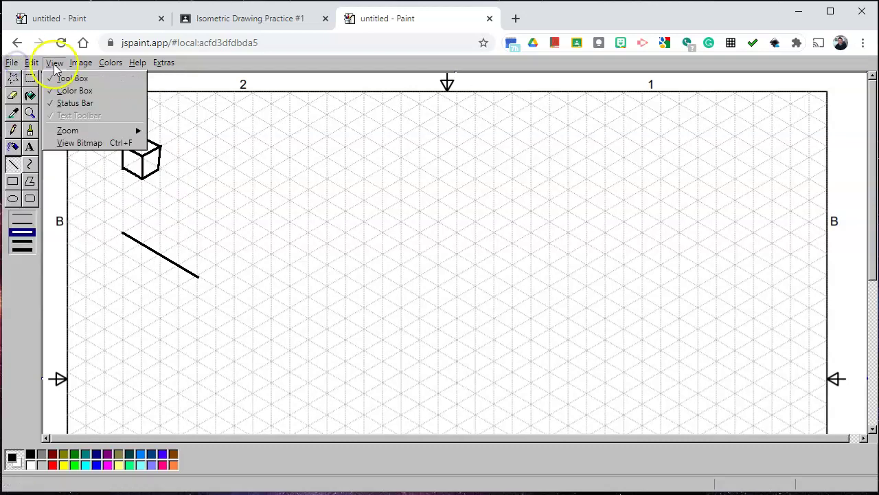
mouse_move(62, 130)
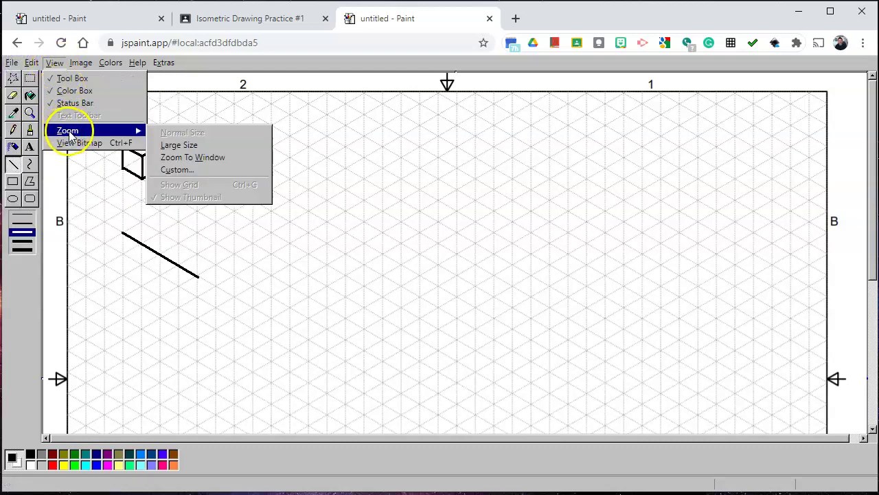
click(206, 159)
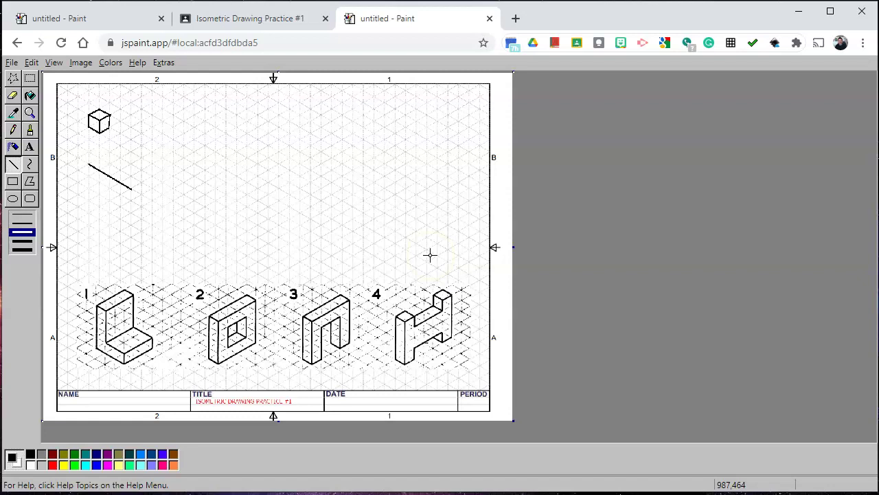
click(8, 62)
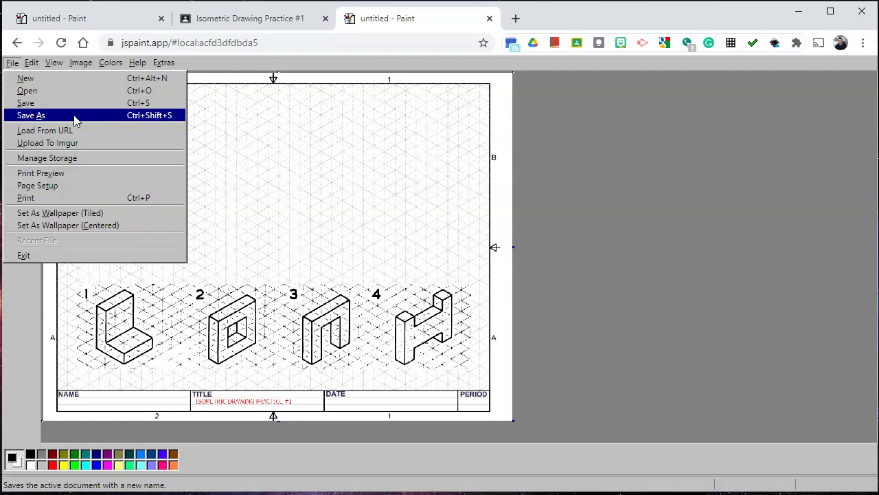
click(14, 63)
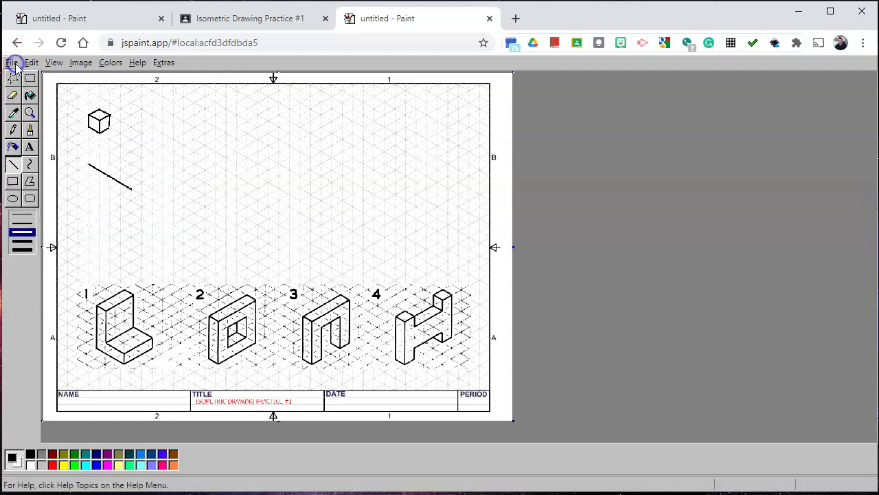